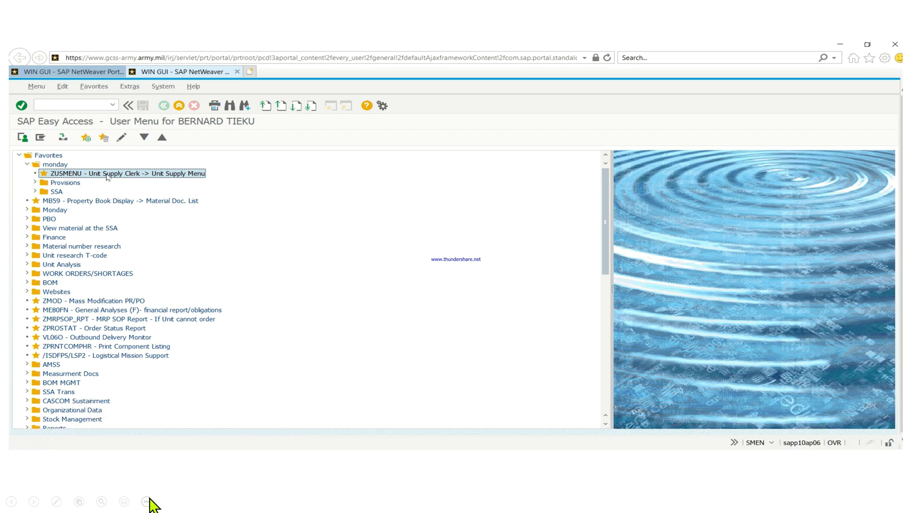
Open the ZPRNTCOMPHR component hand receipt report from the Unit Supply Menu's Component Management.
{"action": "double_click", "coordinate": [107, 175]}
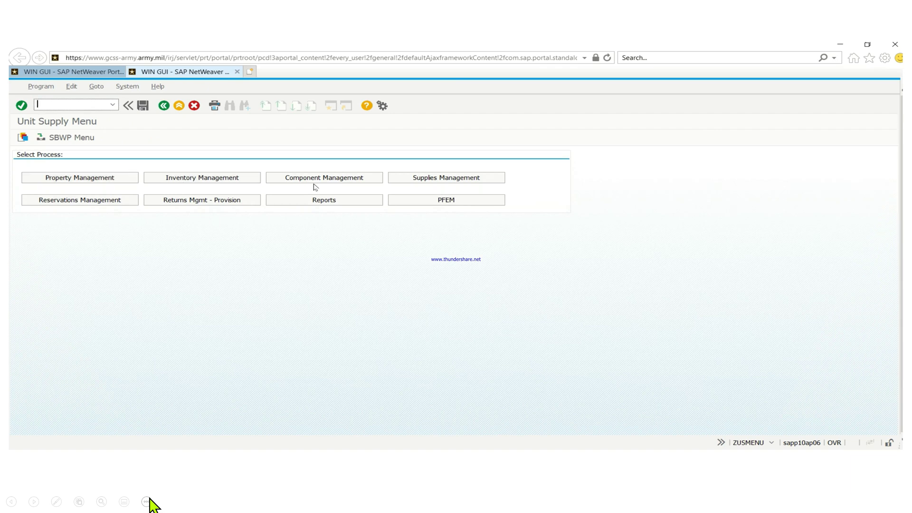
{"action": "left_click", "coordinate": [310, 179]}
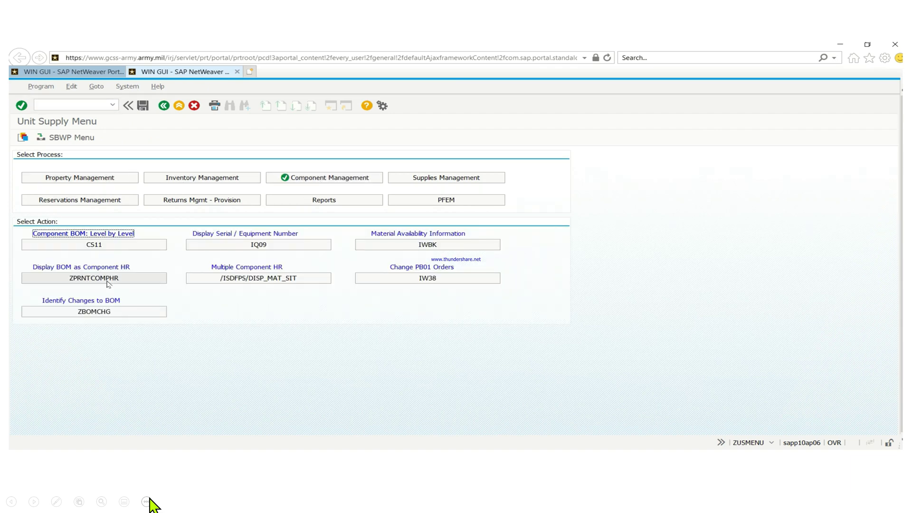
{"action": "left_click", "coordinate": [108, 280]}
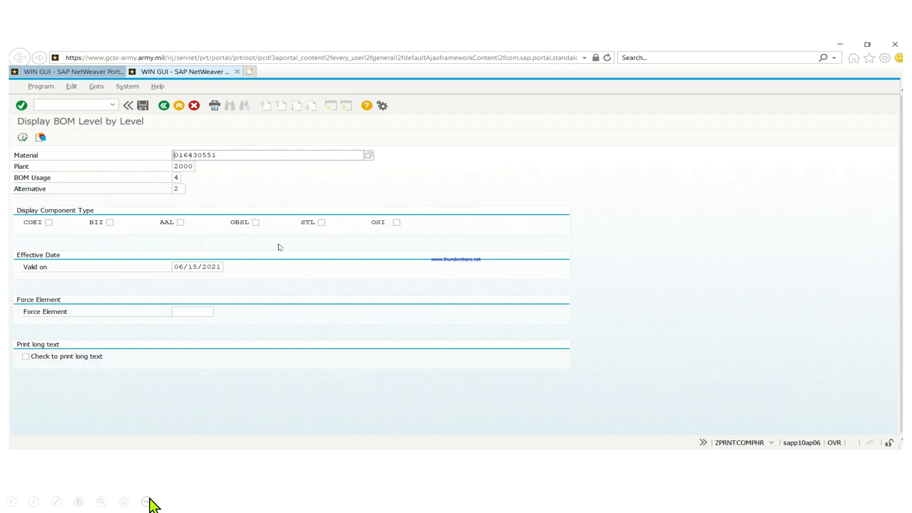
Select COEI and BII, enter material 014360005 and force element 40035739, and run the report.
{"action": "left_click", "coordinate": [49, 222]}
{"action": "left_click", "coordinate": [110, 223]}
{"action": "left_click_drag", "start_coordinate": [224, 155], "coordinate": [150, 155]}
{"action": "key", "text": "Delete"}
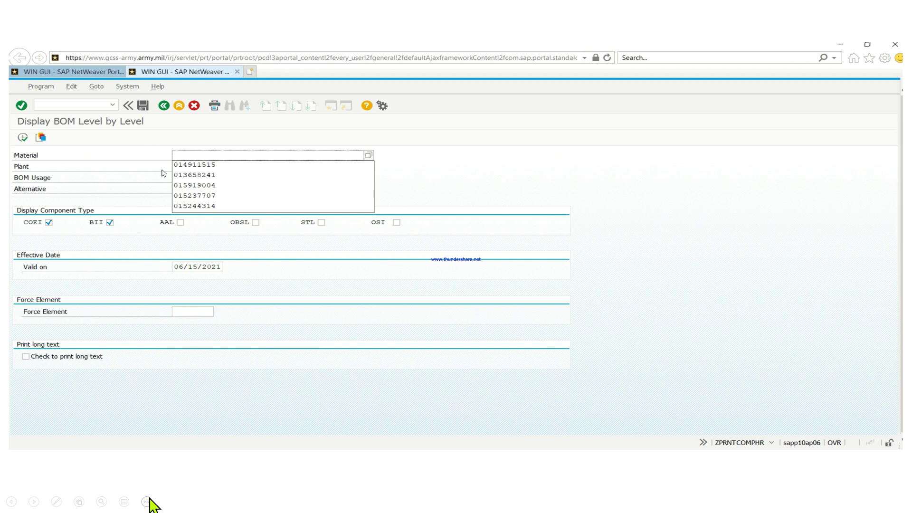
{"action": "type", "text": "014360005"}
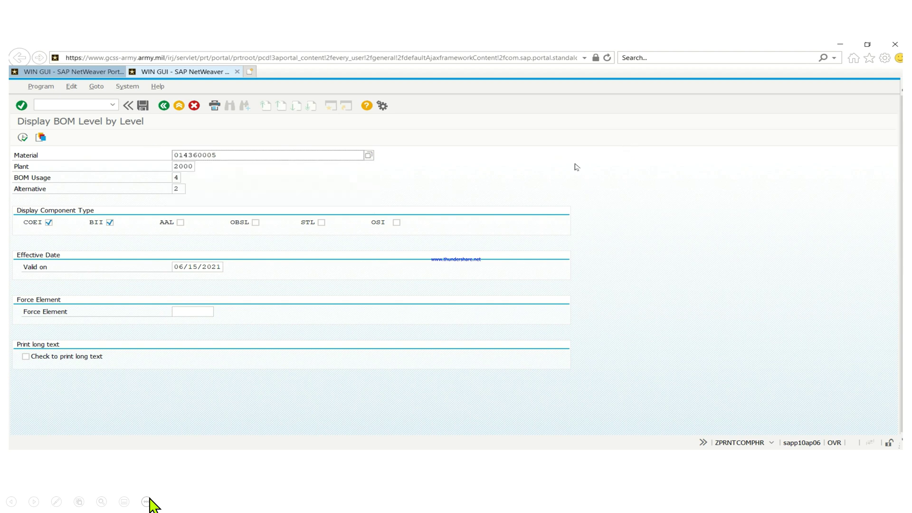
{"action": "left_click", "coordinate": [189, 312]}
{"action": "left_click", "coordinate": [189, 310]}
{"action": "left_click", "coordinate": [199, 324]}
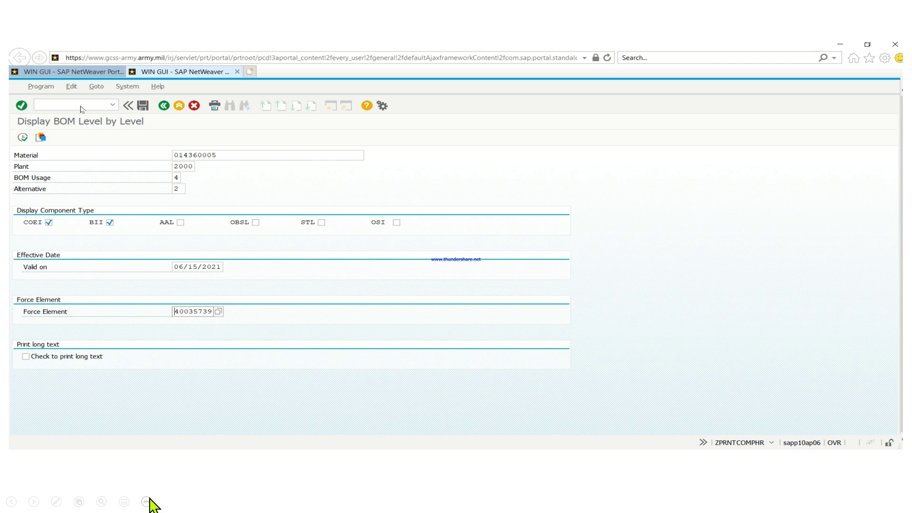
{"action": "left_click", "coordinate": [22, 137]}
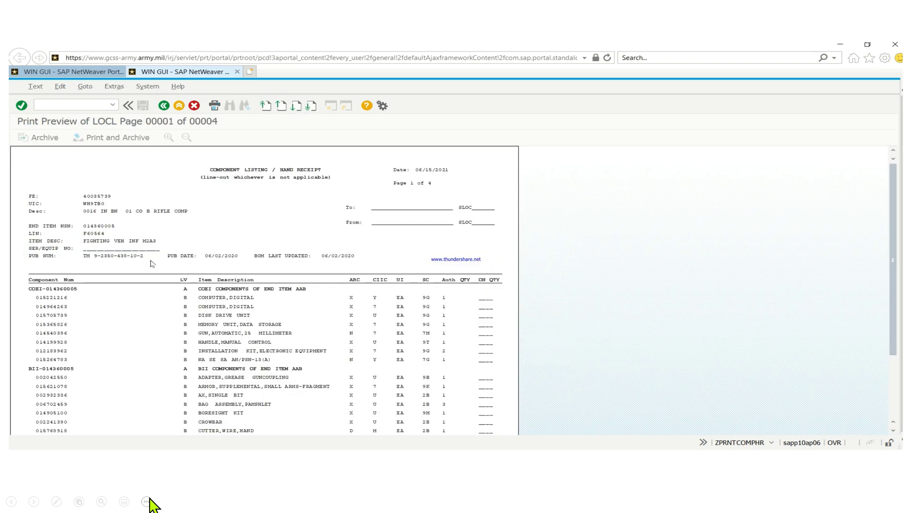
Open a new blank browser tab beside the hand receipt preview.
{"action": "mouse_move", "coordinate": [118, 287]}
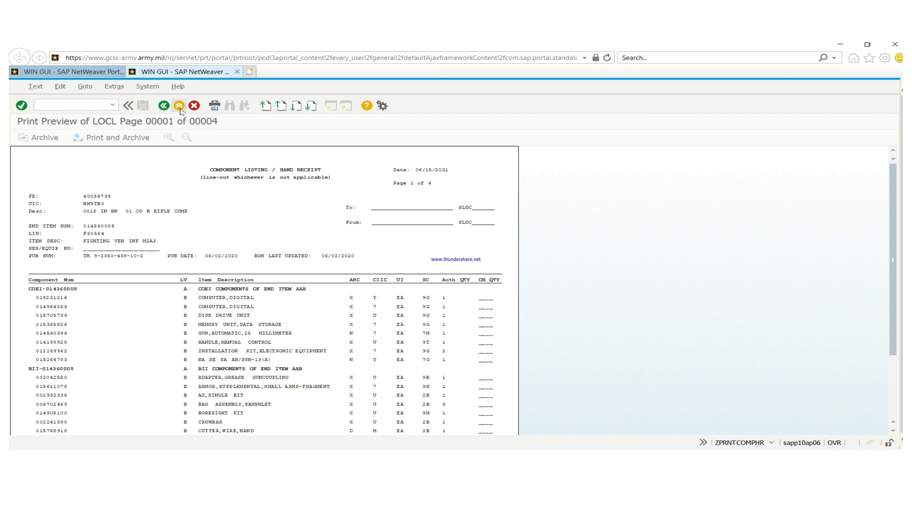
{"action": "left_click", "coordinate": [250, 71]}
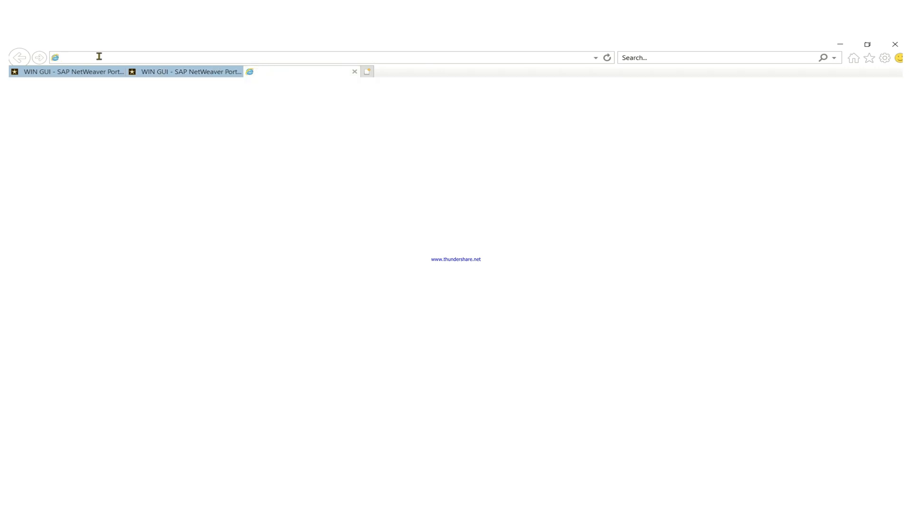
Try going directly to the liw web address in the address bar.
{"action": "type", "text": "lw"}
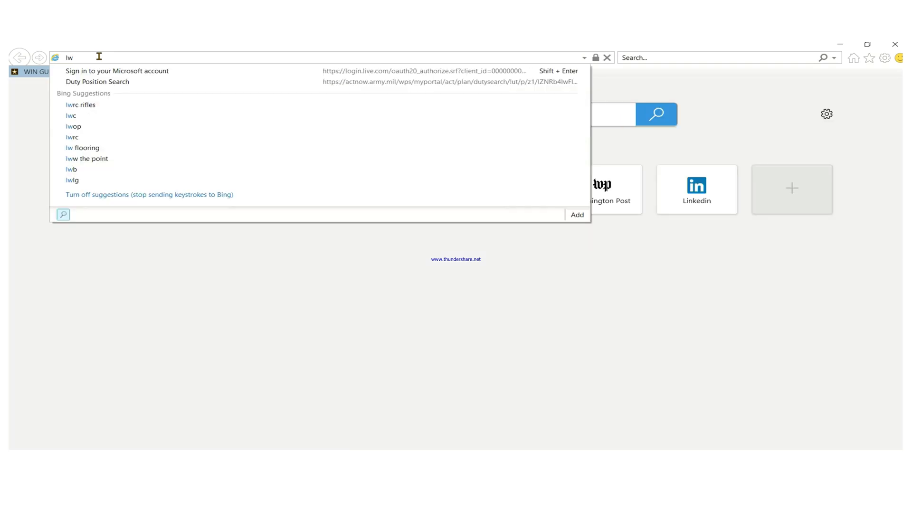
{"action": "key", "text": "BackSpace"}
{"action": "type", "text": "iw.d"}
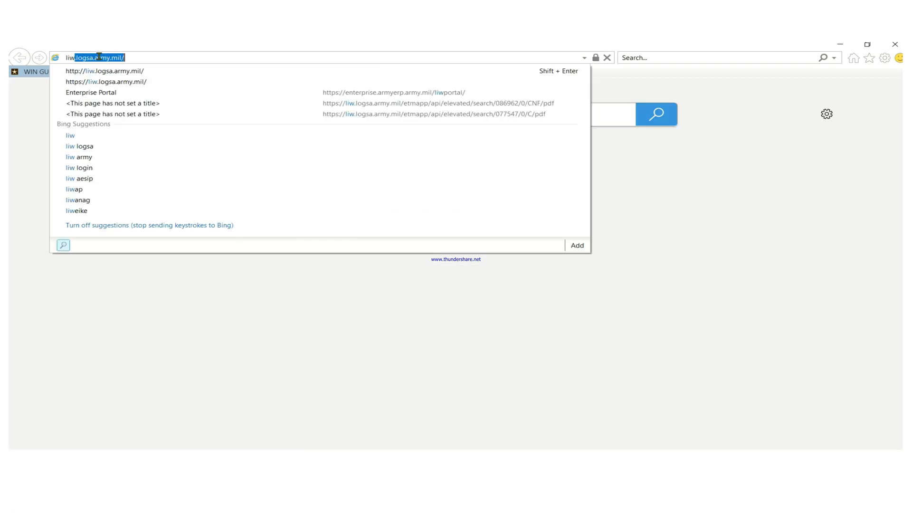
{"action": "key", "text": "Return"}
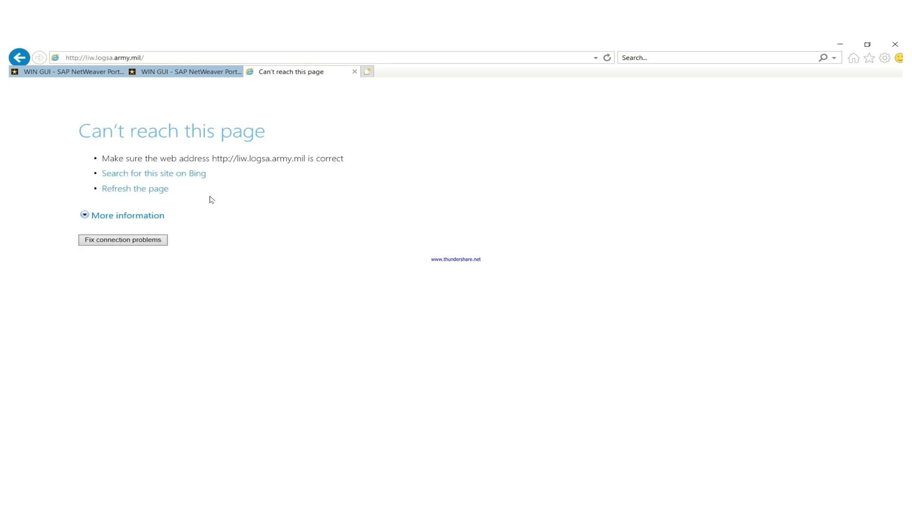
Close the failed tab, search Bing for 'liw', and open the AESIP: Army Enterprise Portal result.
{"action": "left_click", "coordinate": [355, 72]}
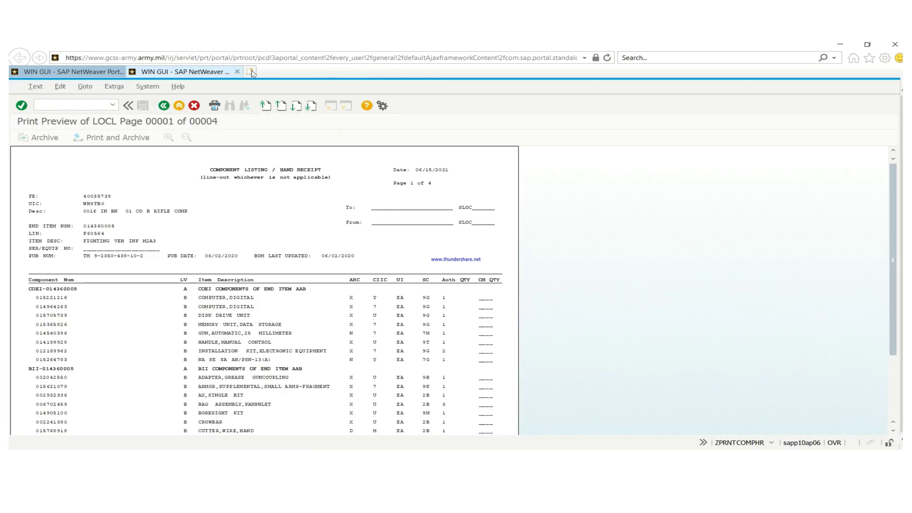
{"action": "left_click", "coordinate": [250, 73]}
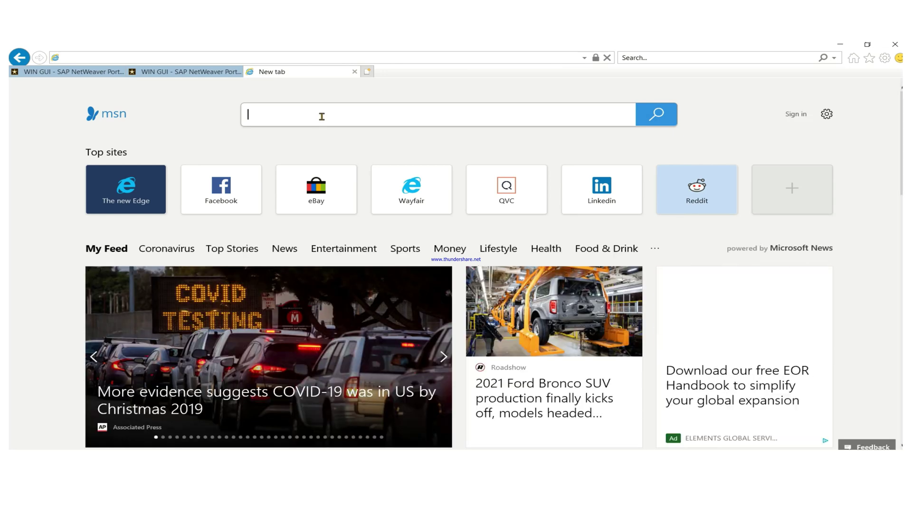
{"action": "type", "text": "liw"}
{"action": "key", "text": "Return"}
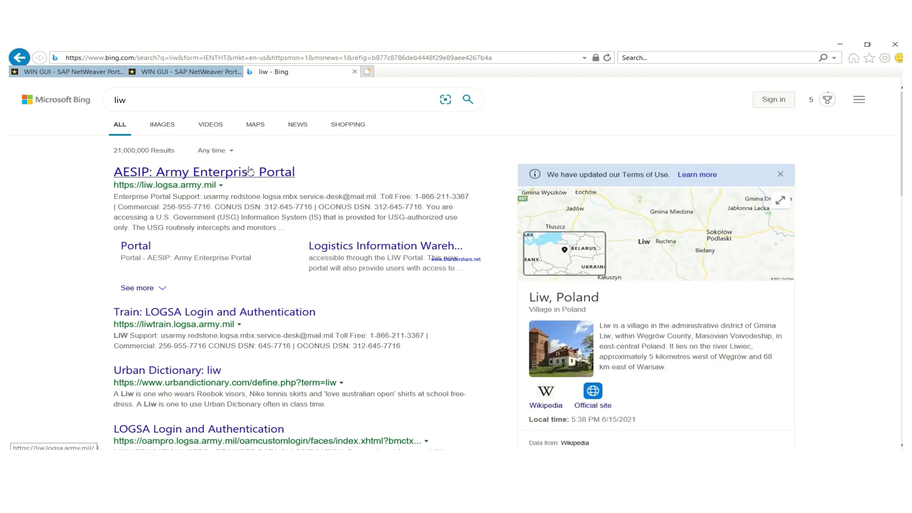
{"action": "left_click", "coordinate": [251, 170]}
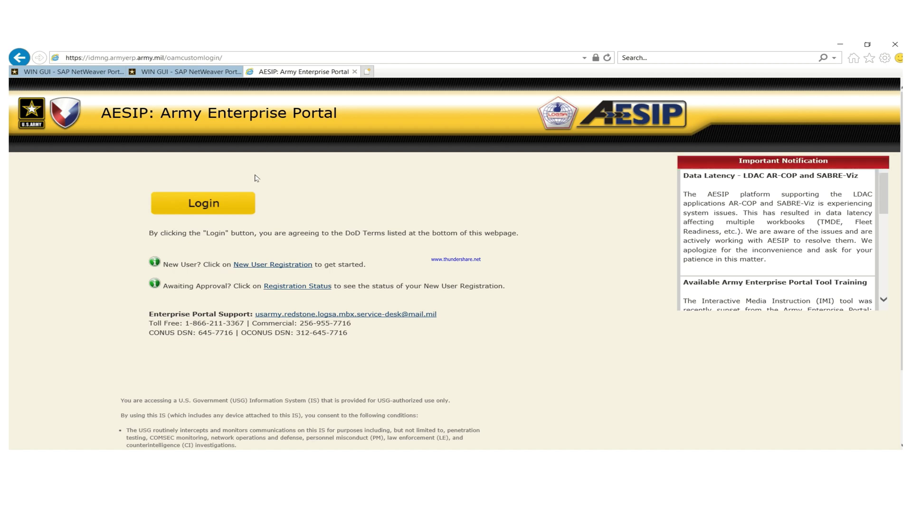
Log in to the AESIP Army Enterprise Portal and open the ETM/IETM tile.
{"action": "left_click", "coordinate": [212, 211]}
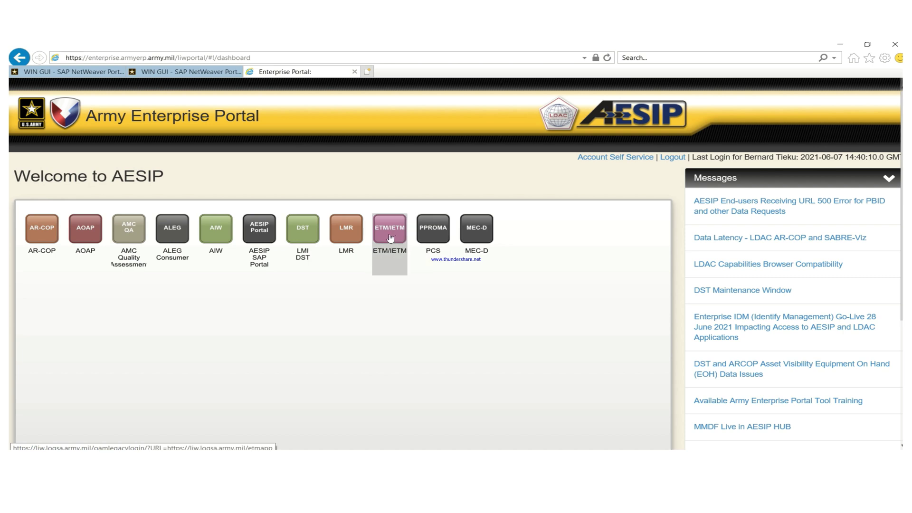
{"action": "mouse_move", "coordinate": [390, 238]}
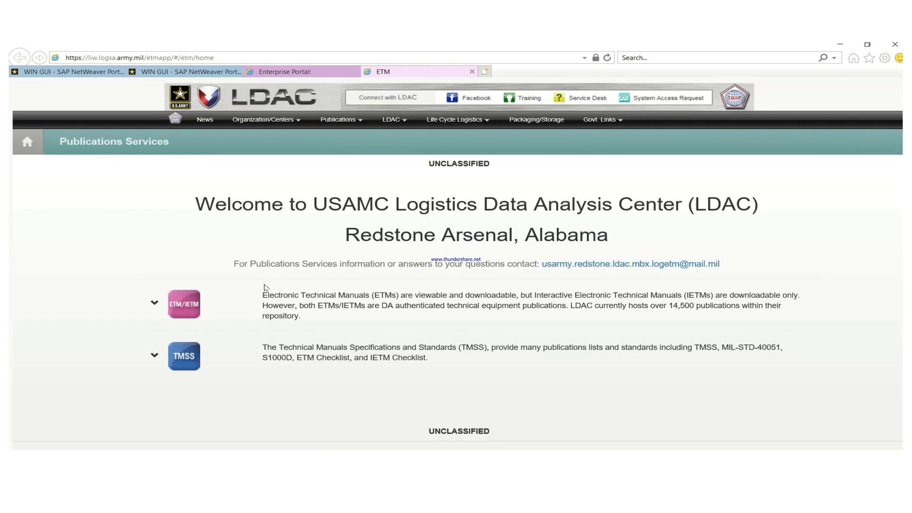
Enter the ETM/IETM site, accepting the Terms of Use and closing the What's New notice.
{"action": "left_click", "coordinate": [155, 304]}
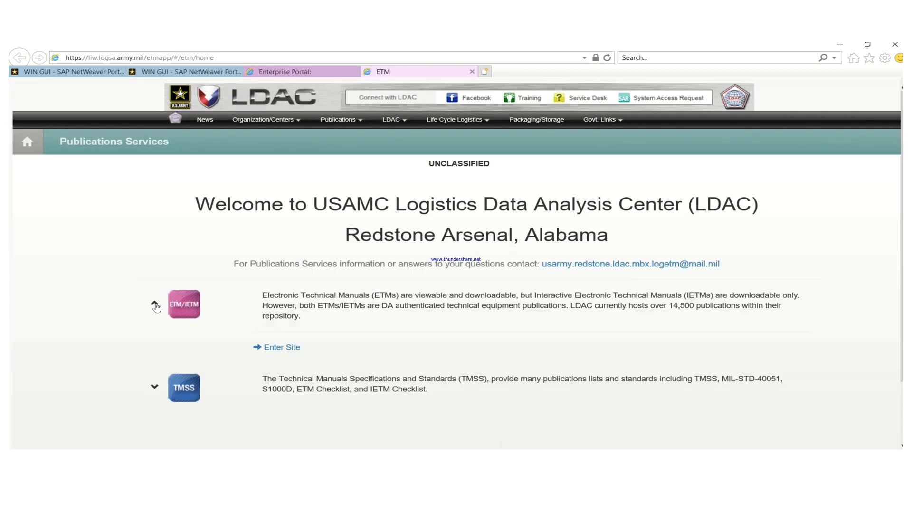
{"action": "left_click", "coordinate": [281, 350]}
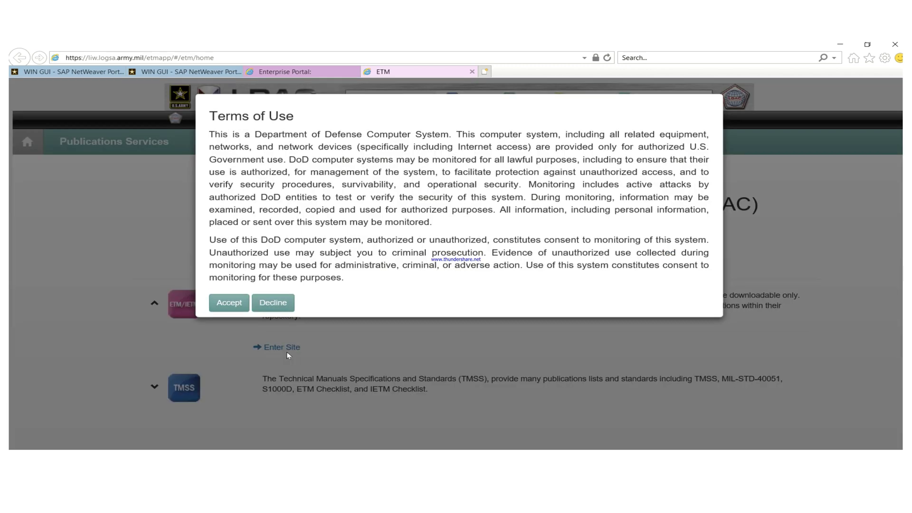
{"action": "left_click", "coordinate": [229, 305]}
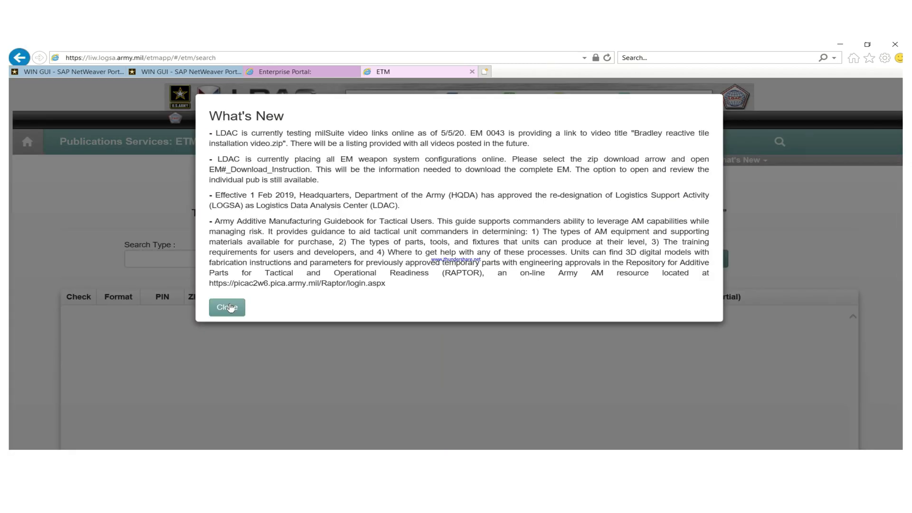
{"action": "left_click", "coordinate": [230, 308]}
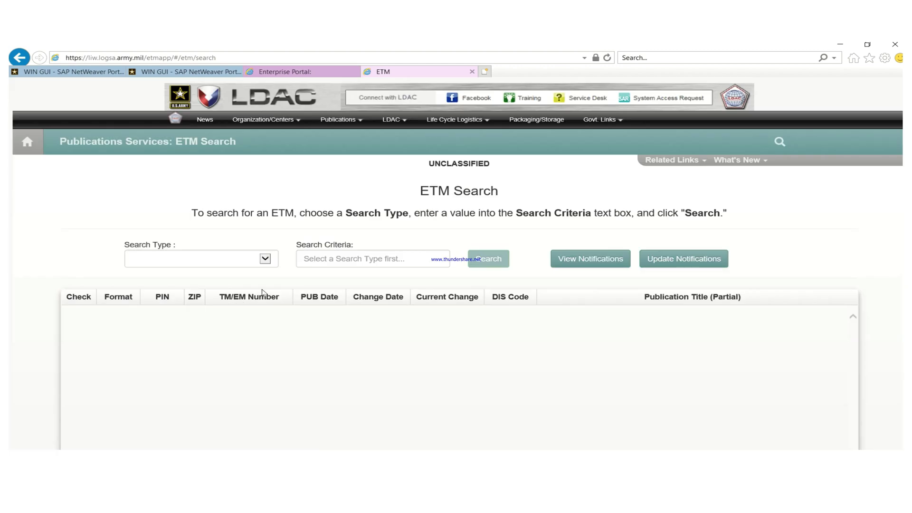
{"action": "left_click", "coordinate": [265, 260]}
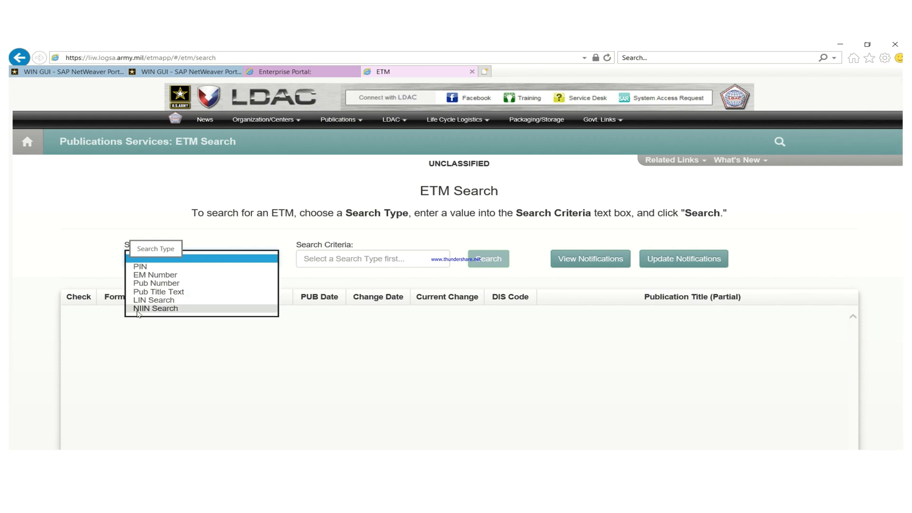
{"action": "left_click", "coordinate": [139, 284]}
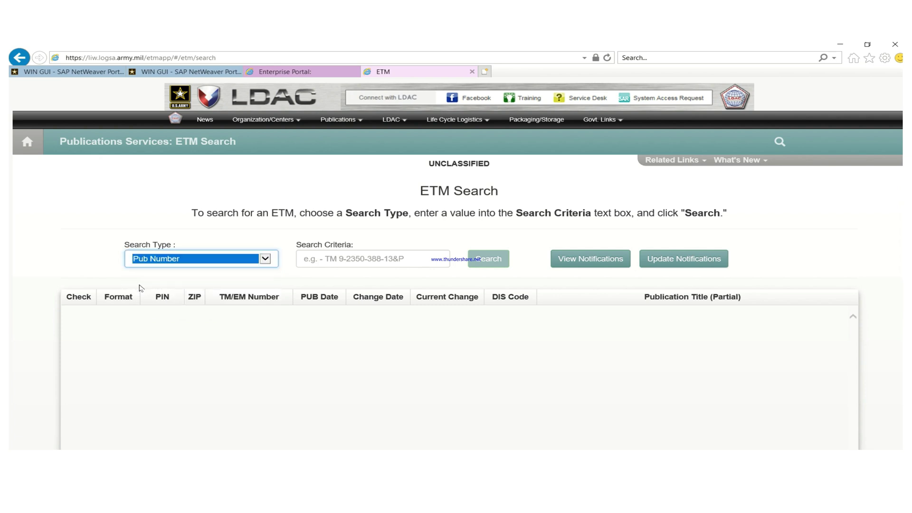
{"action": "left_click", "coordinate": [333, 260]}
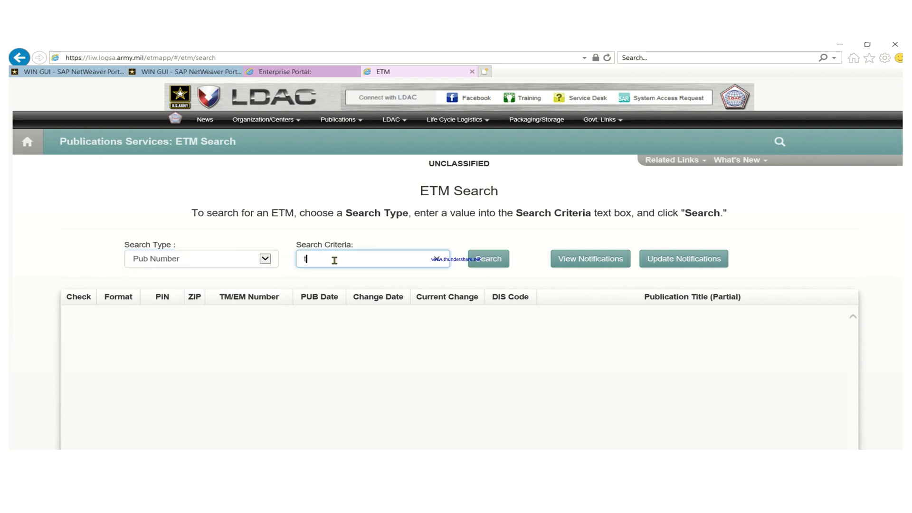
{"action": "type", "text": "tm 9-2350-438-10-2"}
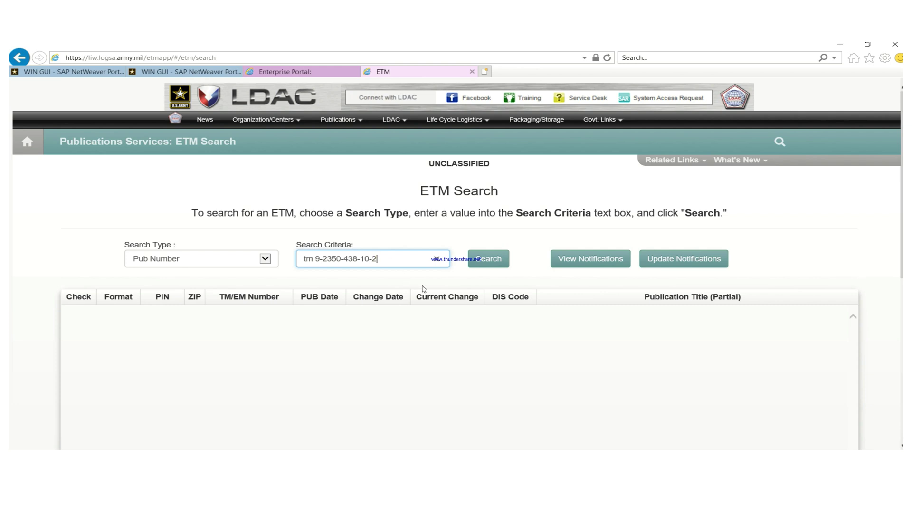
{"action": "left_click", "coordinate": [478, 265]}
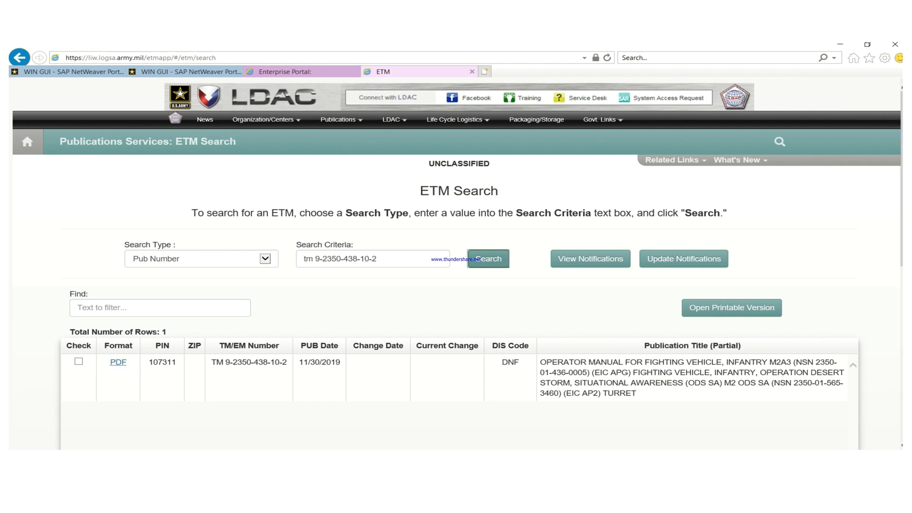
Rerun the GCSS-Army component listing for material 014911515, then switch back to the ETM tab.
{"action": "left_click", "coordinate": [183, 71]}
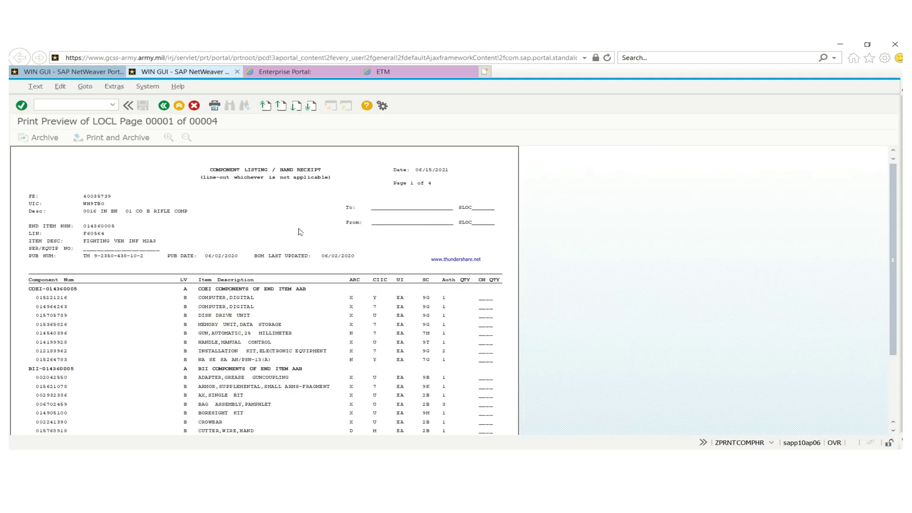
{"action": "left_click", "coordinate": [179, 106]}
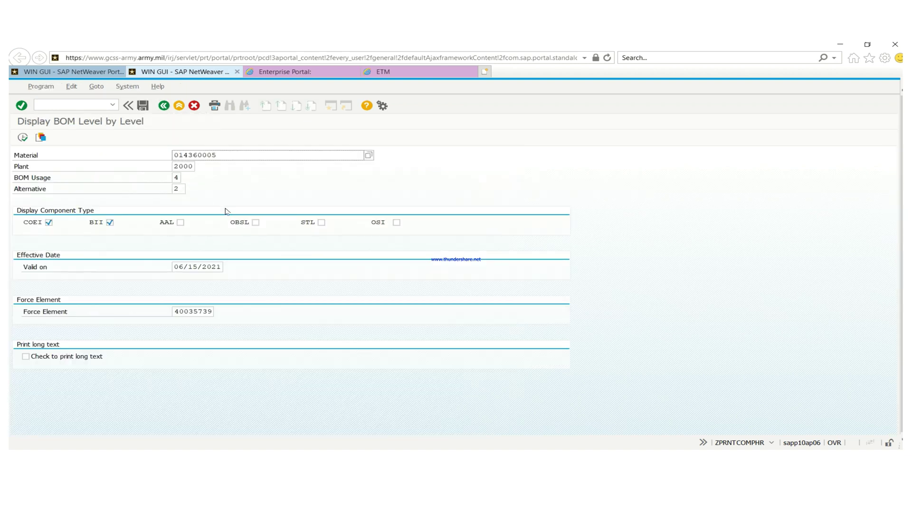
{"action": "left_click", "coordinate": [222, 156]}
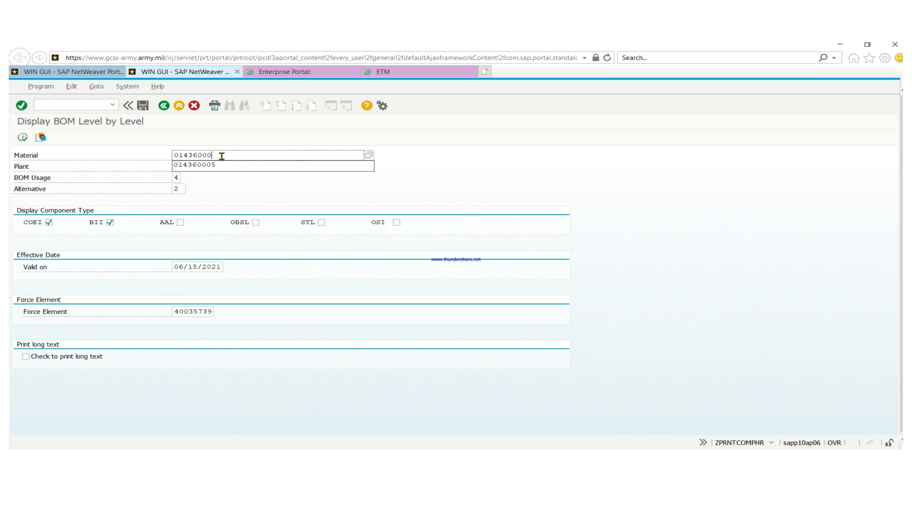
{"action": "key", "text": "BackSpace"}
{"action": "key", "text": "BackSpace"}
{"action": "key", "text": "BackSpace"}
{"action": "key", "text": "BackSpace"}
{"action": "key", "text": "BackSpace"}
{"action": "key", "text": "BackSpace"}
{"action": "key", "text": "BackSpace"}
{"action": "key", "text": "BackSpace"}
{"action": "key", "text": "BackSpace"}
{"action": "left_click", "coordinate": [211, 176]}
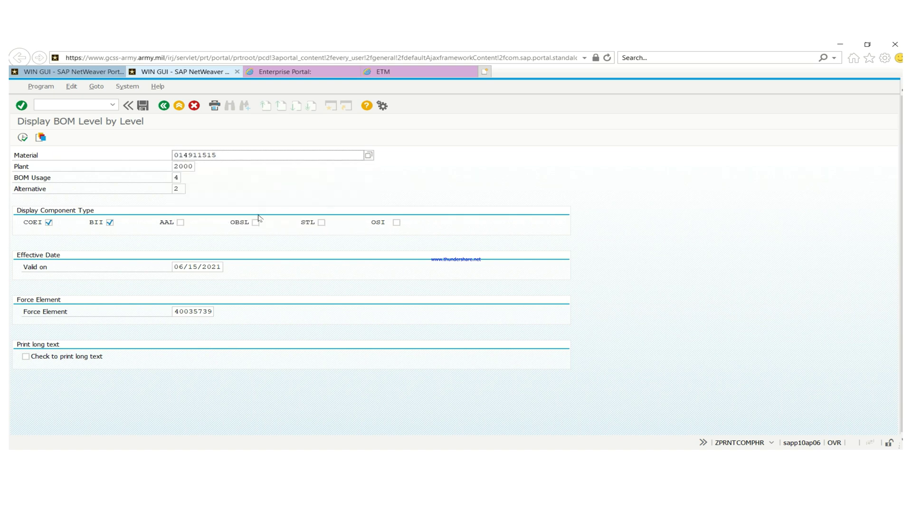
{"action": "left_click", "coordinate": [23, 137]}
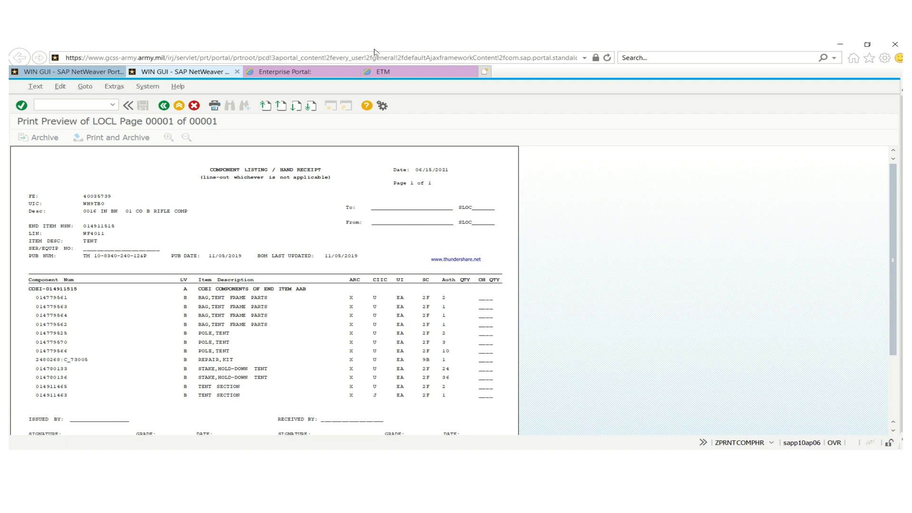
{"action": "left_click", "coordinate": [412, 73]}
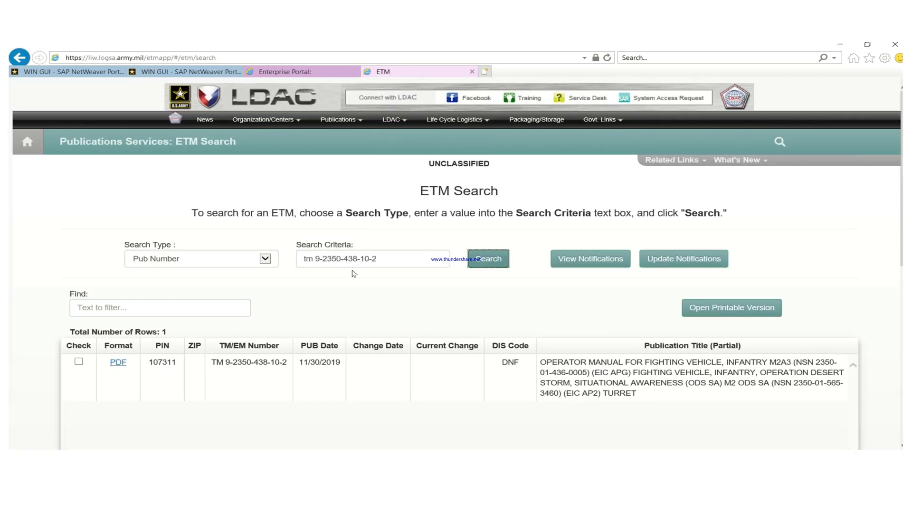
Switch the search type to LIN Search and search for F60564.
{"action": "scroll", "coordinate": [396, 281], "scroll_direction": "down", "scroll_amount": 2}
{"action": "scroll", "coordinate": [409, 295], "scroll_direction": "down", "scroll_amount": 3}
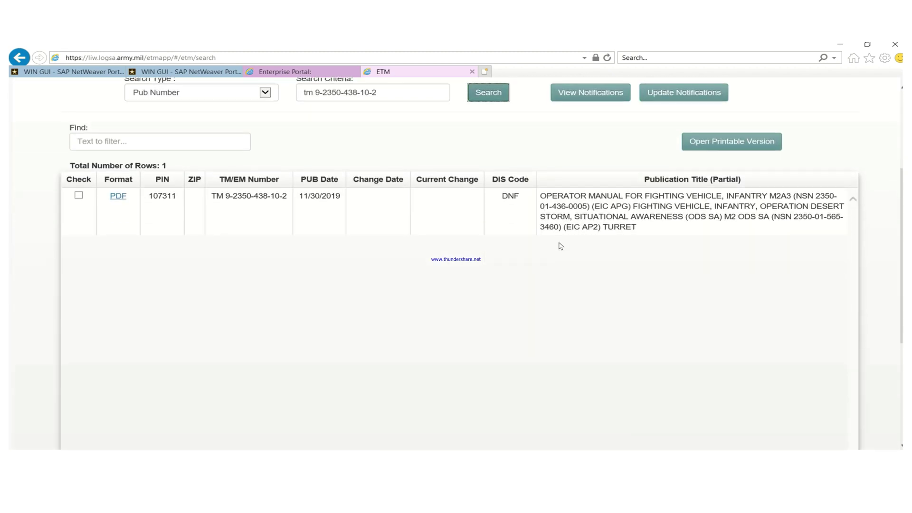
{"action": "scroll", "coordinate": [508, 237], "scroll_direction": "up", "scroll_amount": 1}
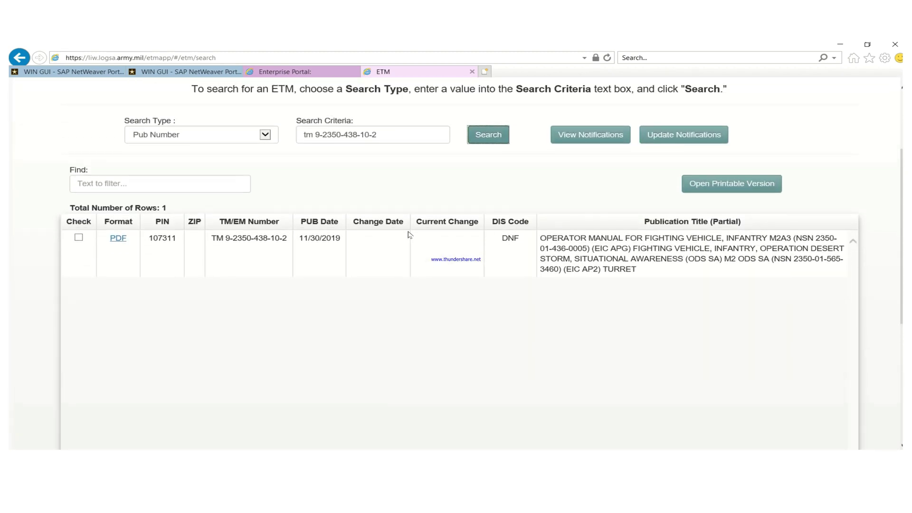
{"action": "left_click", "coordinate": [265, 136]}
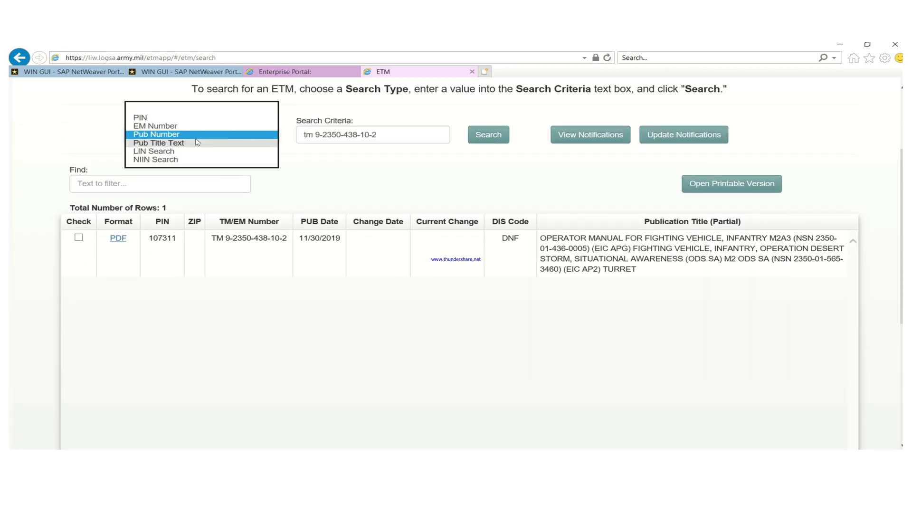
{"action": "left_click", "coordinate": [153, 153]}
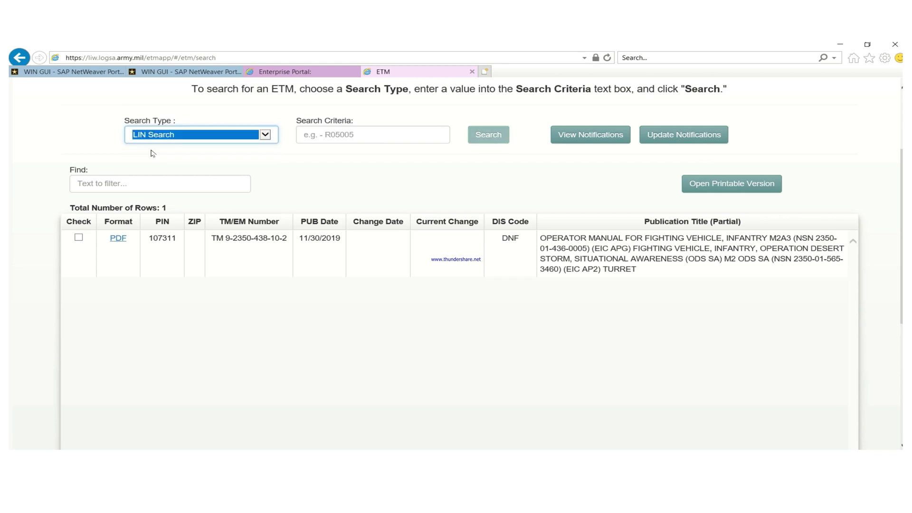
{"action": "left_click", "coordinate": [333, 135]}
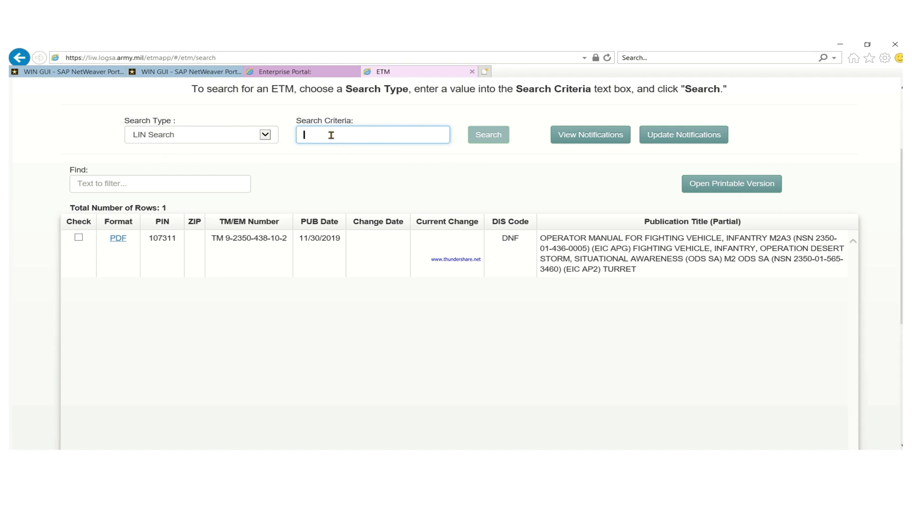
{"action": "type", "text": "F60564"}
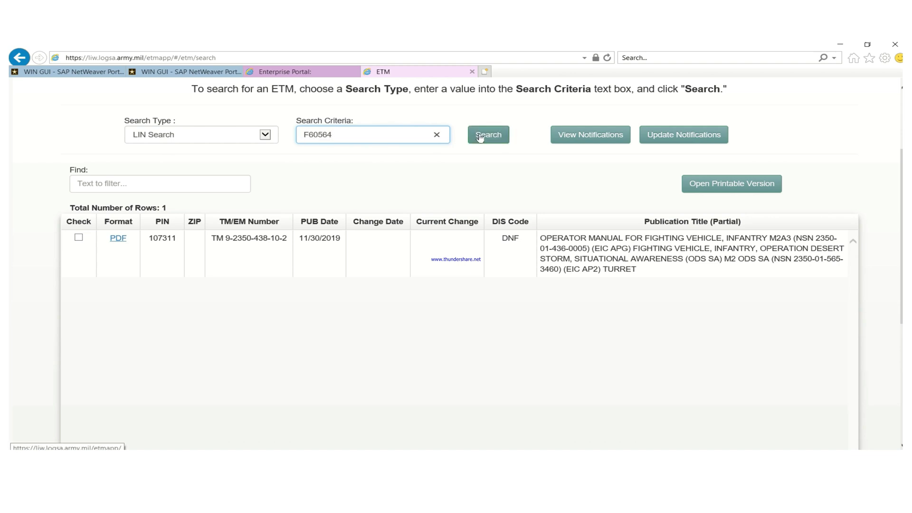
{"action": "left_click", "coordinate": [481, 137]}
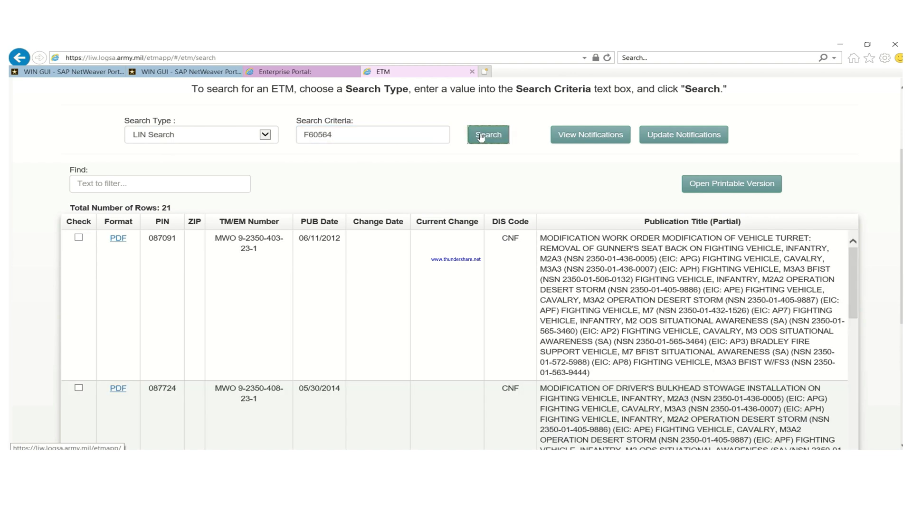
{"action": "scroll", "coordinate": [437, 313], "scroll_direction": "down", "scroll_amount": 1}
{"action": "scroll", "coordinate": [605, 364], "scroll_direction": "up", "scroll_amount": 1}
{"action": "scroll", "coordinate": [605, 364], "scroll_direction": "down", "scroll_amount": 1}
{"action": "left_click", "coordinate": [854, 295]}
{"action": "left_click_drag", "start_coordinate": [854, 295], "coordinate": [829, 281]}
{"action": "left_click", "coordinate": [264, 137]}
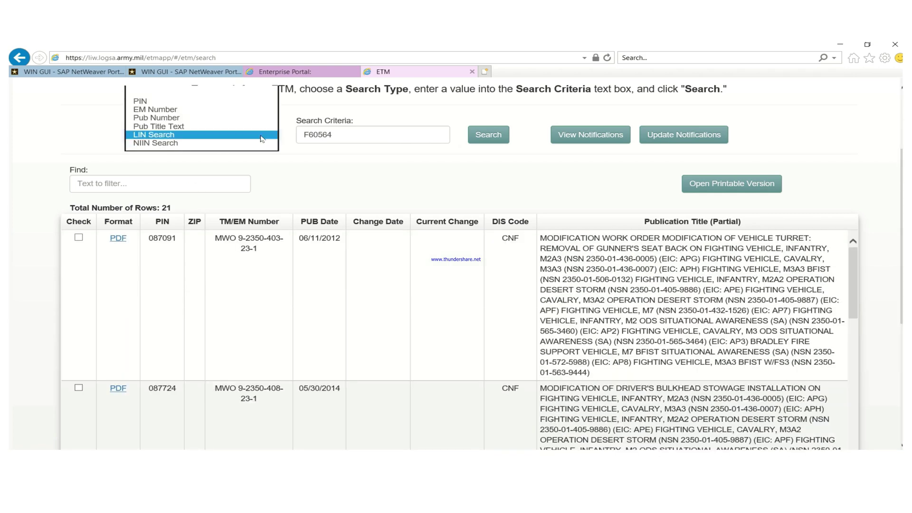
{"action": "left_click", "coordinate": [257, 118]}
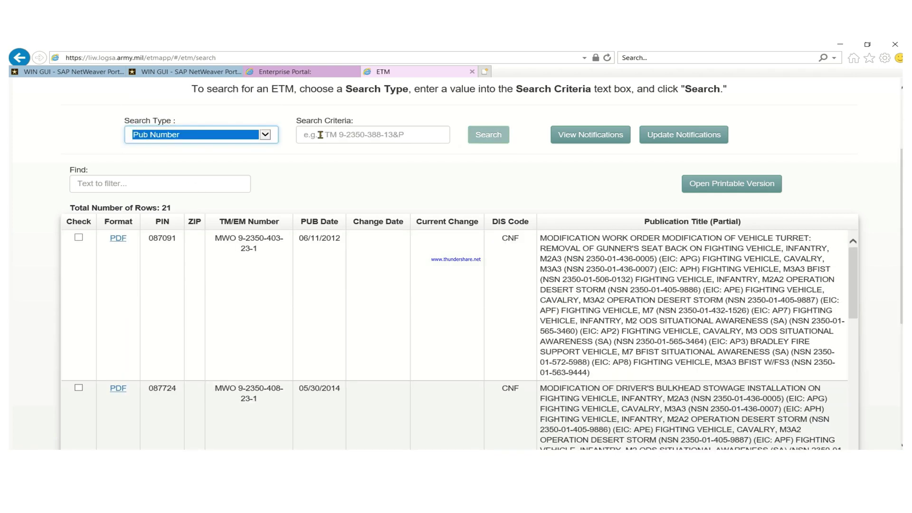
{"action": "left_click", "coordinate": [357, 139]}
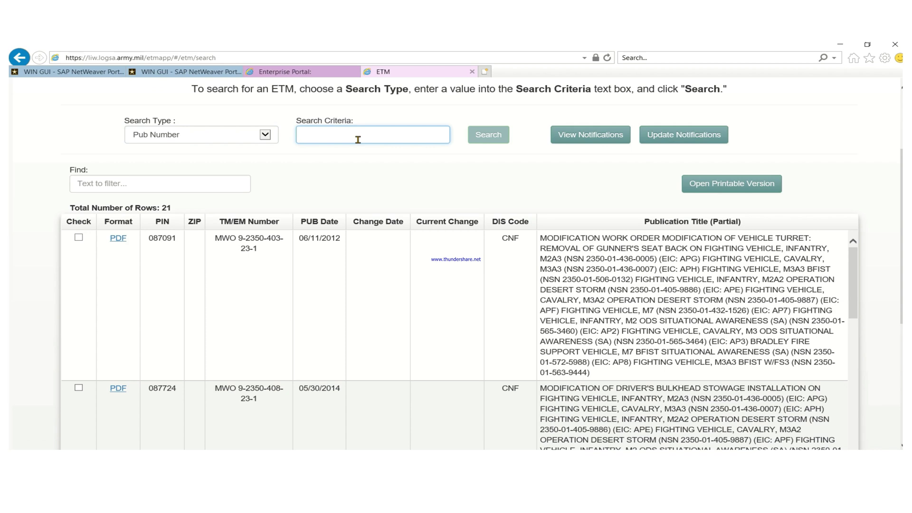
{"action": "type", "text": "tm"}
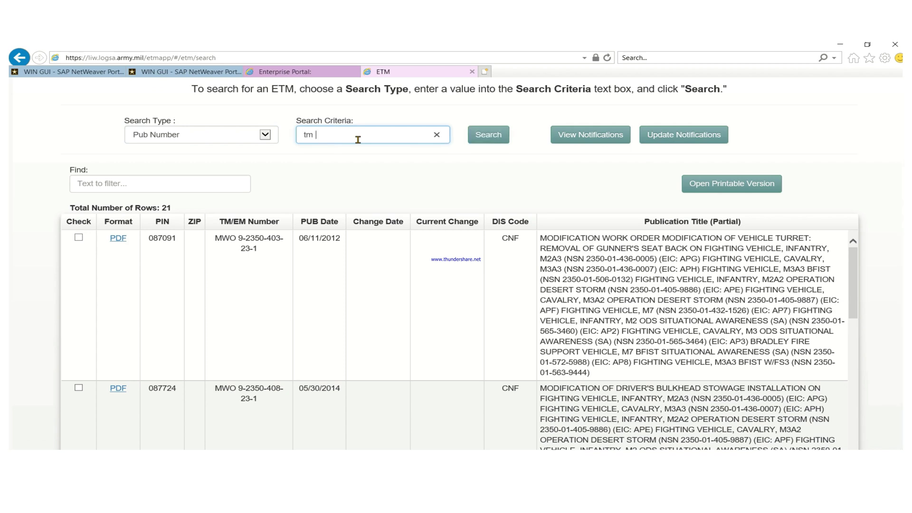
{"action": "type", "text": " 10-8340-240-12&p"}
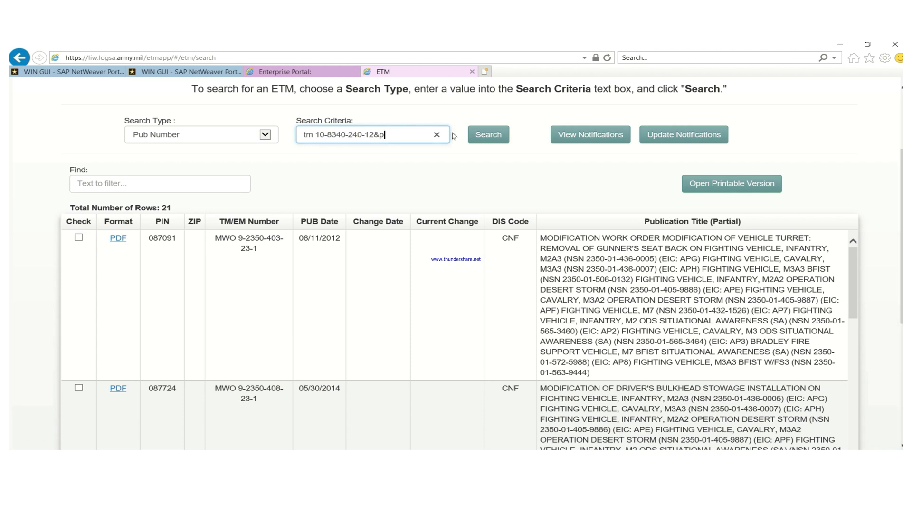
{"action": "left_click", "coordinate": [487, 143]}
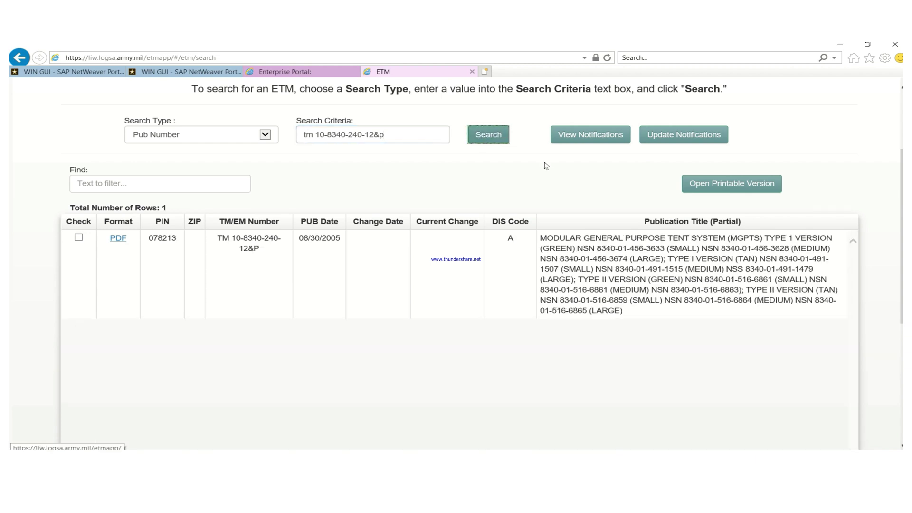
Open the PDF of the Modular General Purpose Tent System manual from the result row.
{"action": "double_click", "coordinate": [118, 239]}
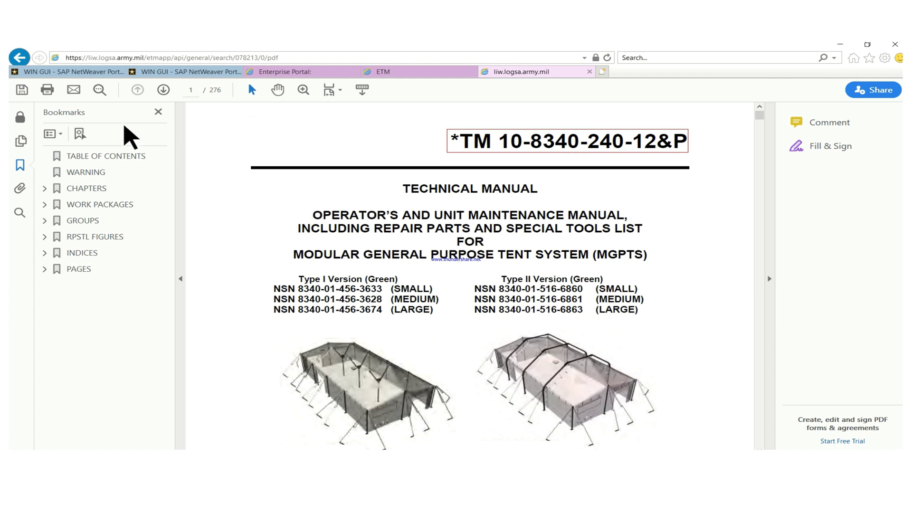
Search the manual for 'bii' and jump to the 0039 00 COEI/BII lists section.
{"action": "left_click", "coordinate": [101, 95]}
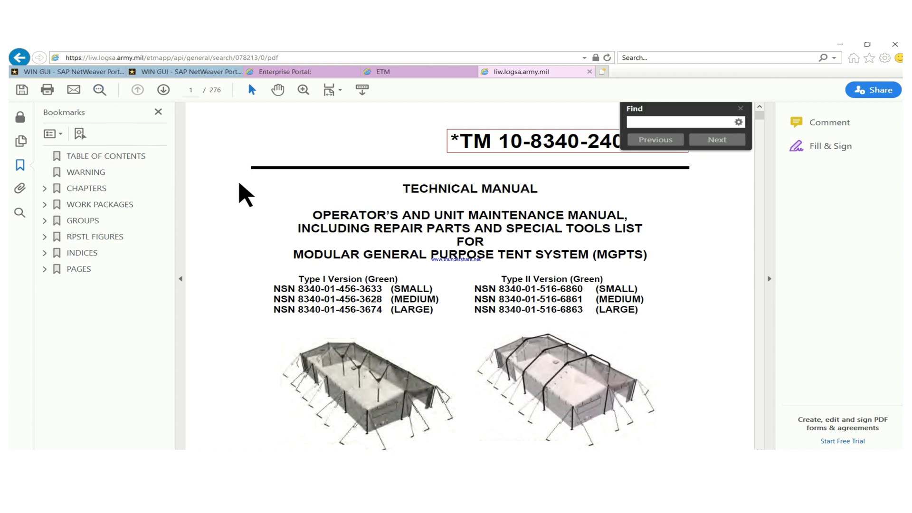
{"action": "type", "text": "bi"}
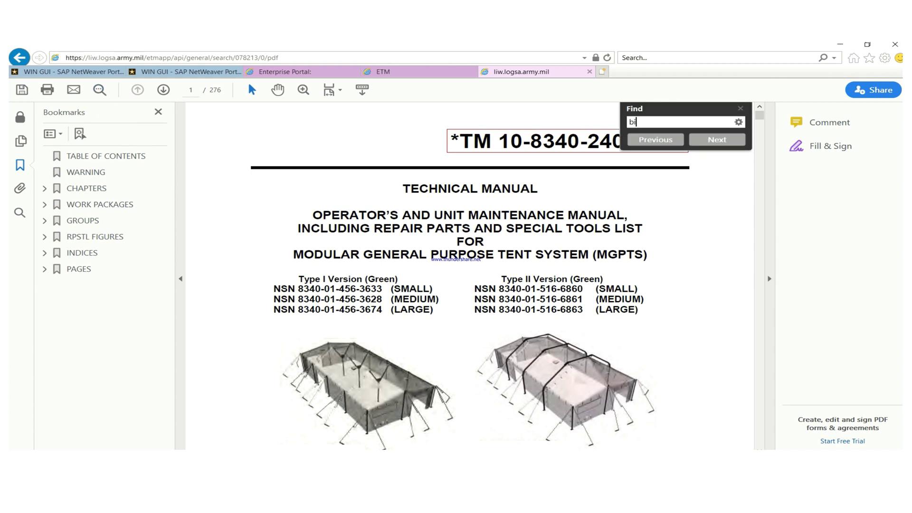
{"action": "type", "text": "ii"}
{"action": "key", "text": "BackSpace"}
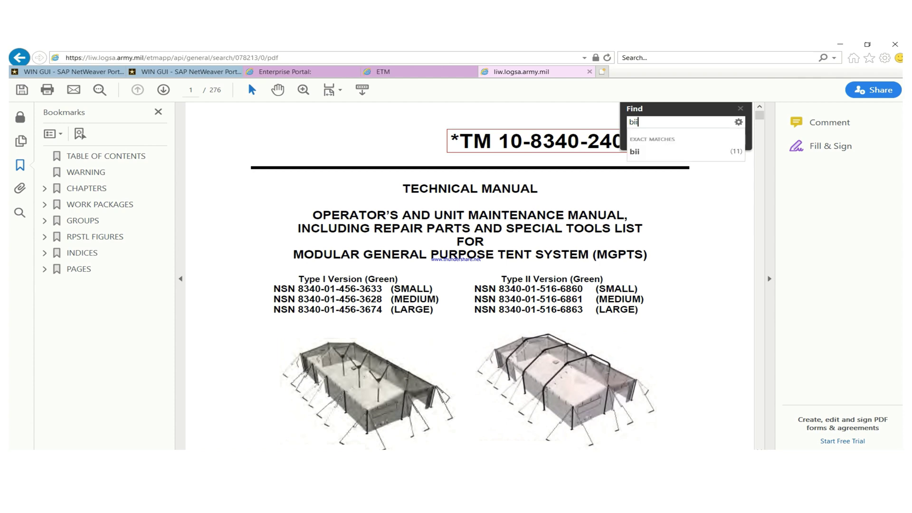
{"action": "key", "text": "Return"}
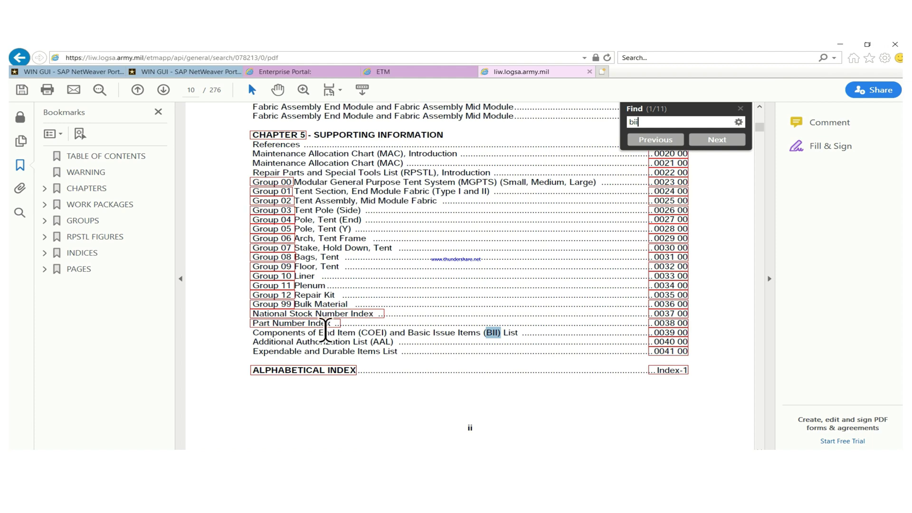
{"action": "left_click", "coordinate": [667, 333]}
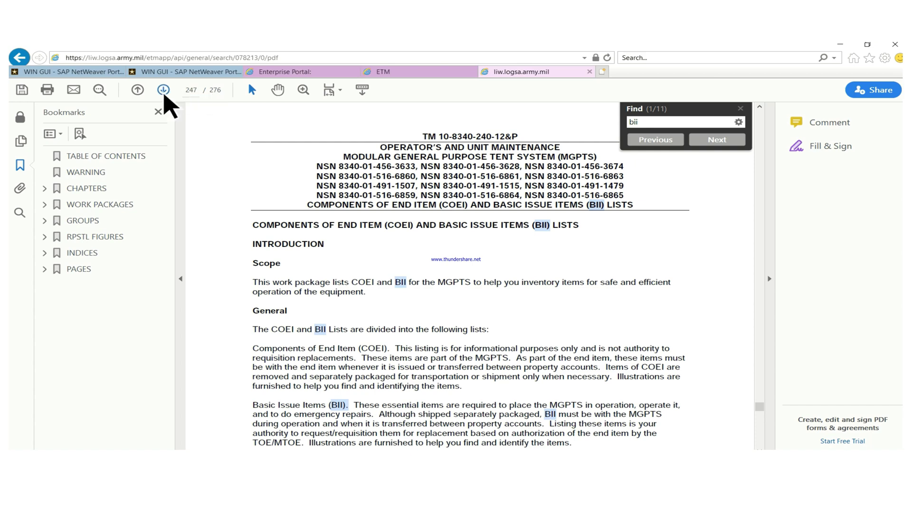
Page through the COEI and BII lists from page 247 to page 254.
{"action": "left_click", "coordinate": [163, 90]}
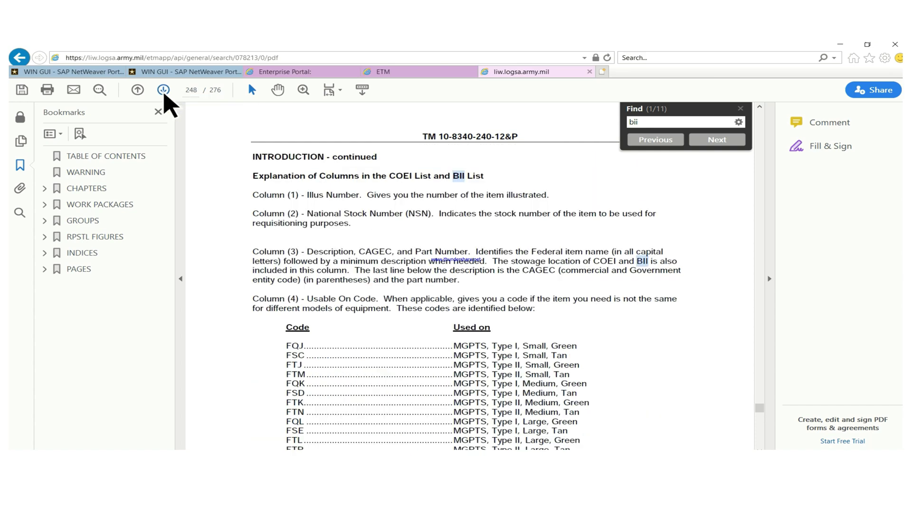
{"action": "left_click", "coordinate": [163, 91]}
{"action": "left_click", "coordinate": [163, 91]}
{"action": "left_click", "coordinate": [164, 91]}
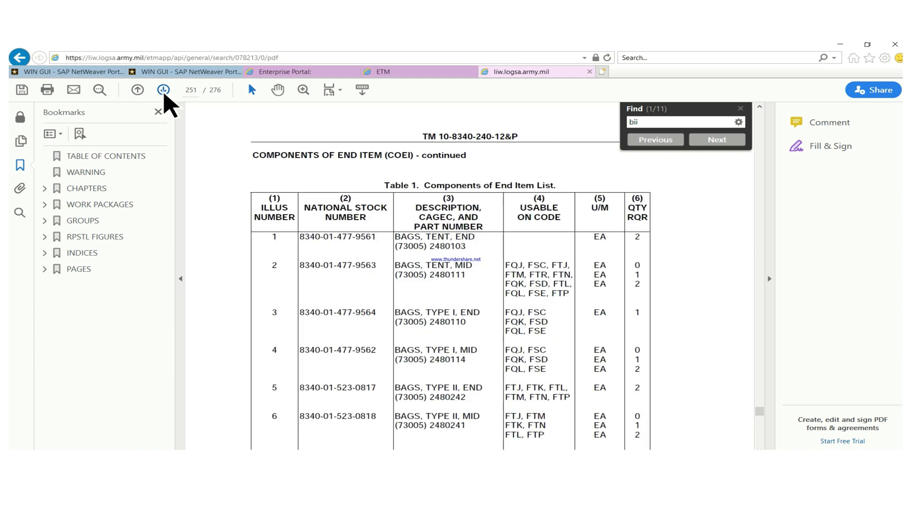
{"action": "left_click", "coordinate": [163, 91]}
{"action": "left_click", "coordinate": [164, 91]}
{"action": "left_click", "coordinate": [163, 90]}
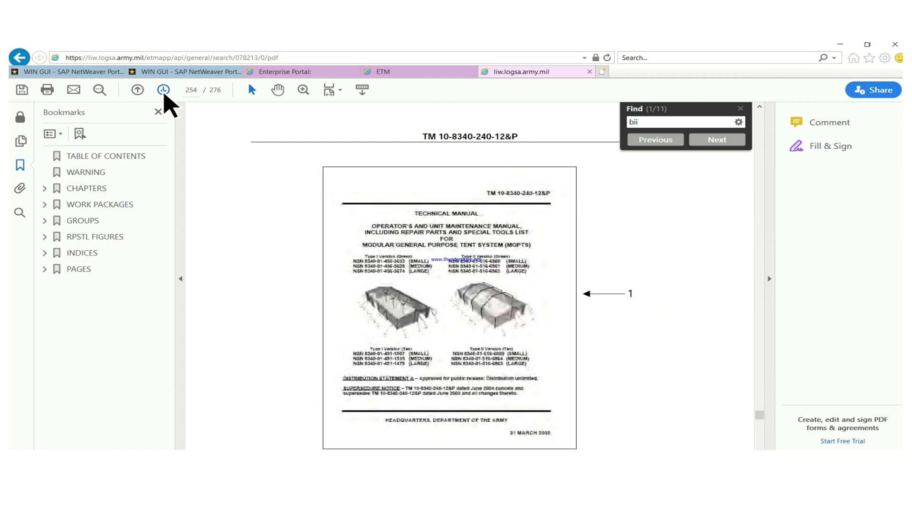
{"action": "left_click", "coordinate": [164, 91]}
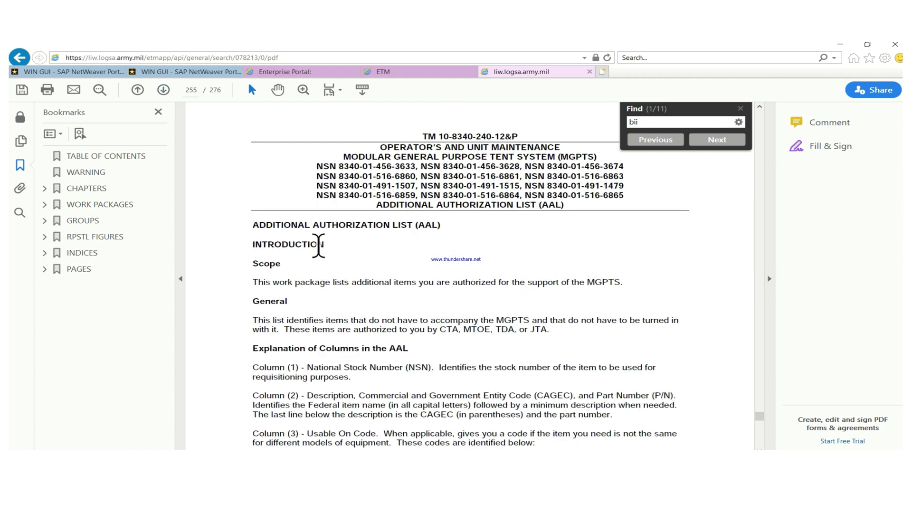
{"action": "left_click", "coordinate": [138, 91]}
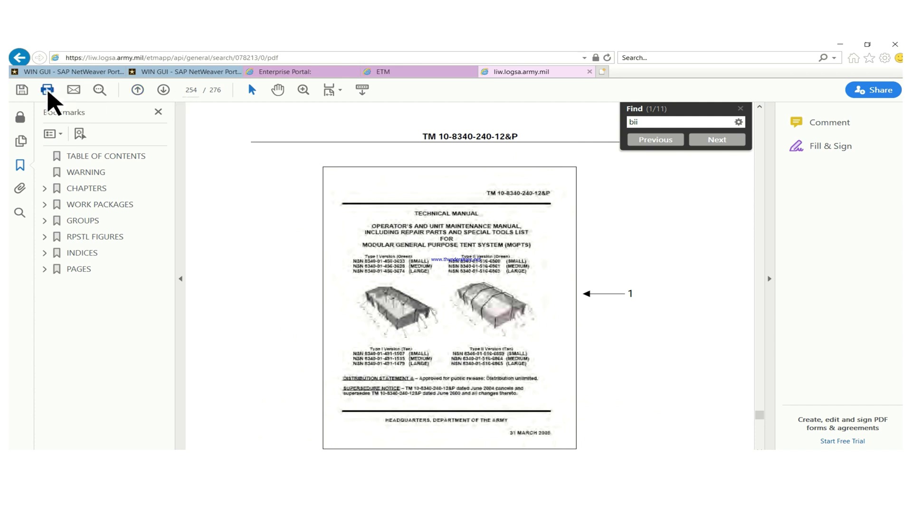
Set the print page range to 247 - 254.
{"action": "left_click", "coordinate": [51, 93]}
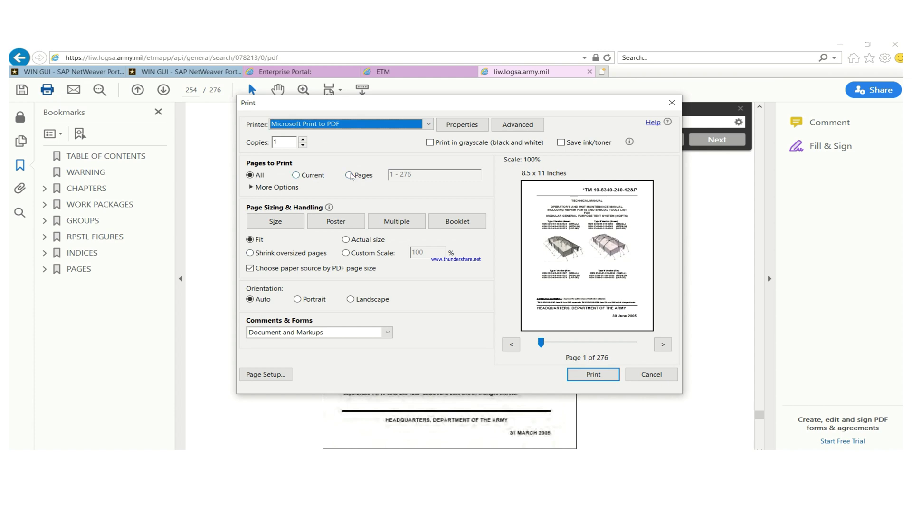
{"action": "left_click", "coordinate": [349, 175]}
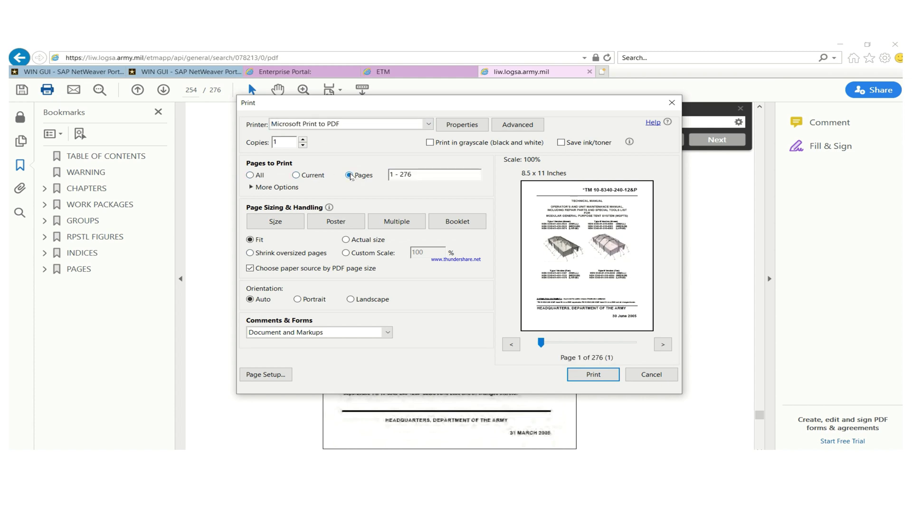
{"action": "key", "text": "Tab"}
{"action": "left_click", "coordinate": [390, 174]}
{"action": "key", "text": "Delete"}
{"action": "type", "text": "247"}
{"action": "key", "text": "Right"}
{"action": "key", "text": "Right"}
{"action": "key", "text": "Right"}
{"action": "key", "text": "Right"}
{"action": "key", "text": "Right"}
{"action": "key", "text": "Right"}
{"action": "key", "text": "BackSpace"}
{"action": "key", "text": "BackSpace"}
{"action": "type", "text": "54"}
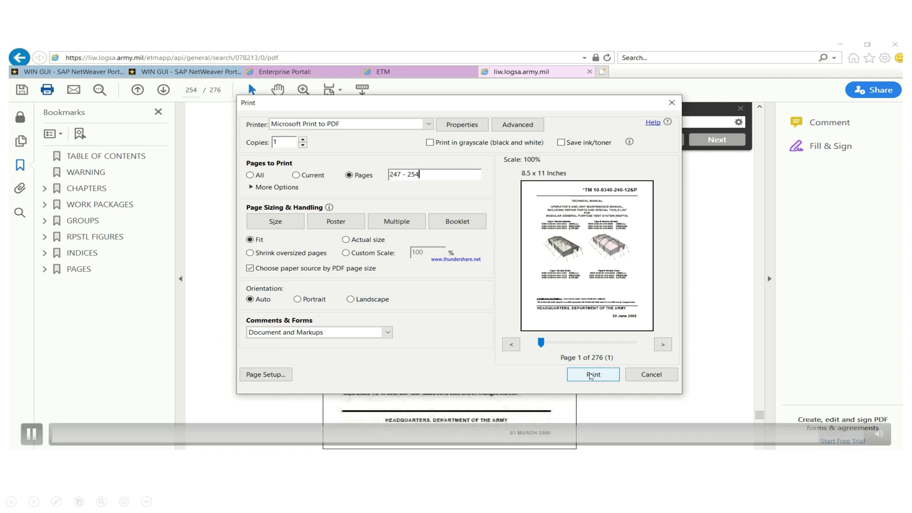
Print the range, cancel the save-to-file prompt, and dismiss both printing error messages.
{"action": "left_click", "coordinate": [591, 375]}
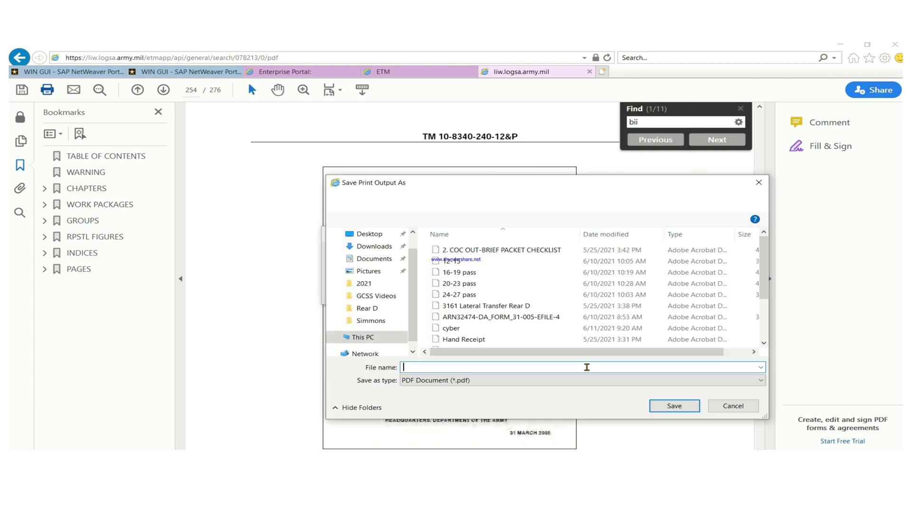
{"action": "left_click", "coordinate": [759, 183]}
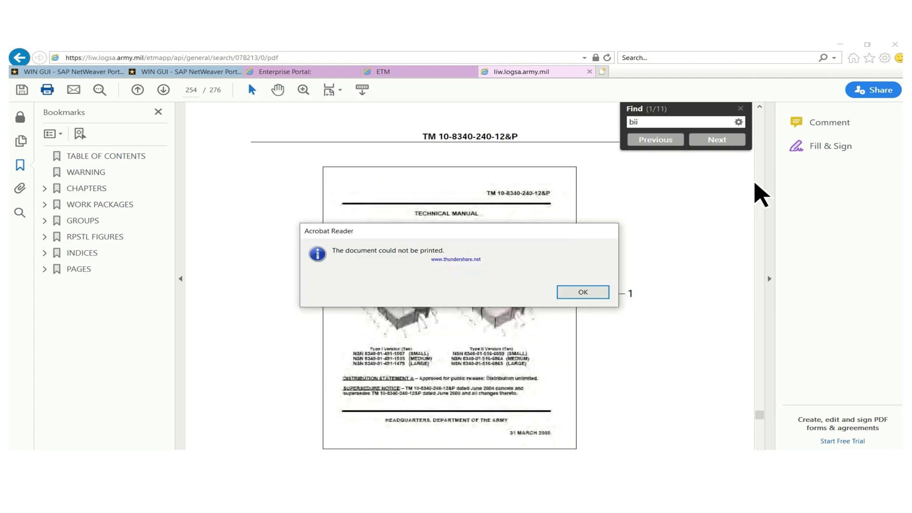
{"action": "left_click", "coordinate": [579, 292]}
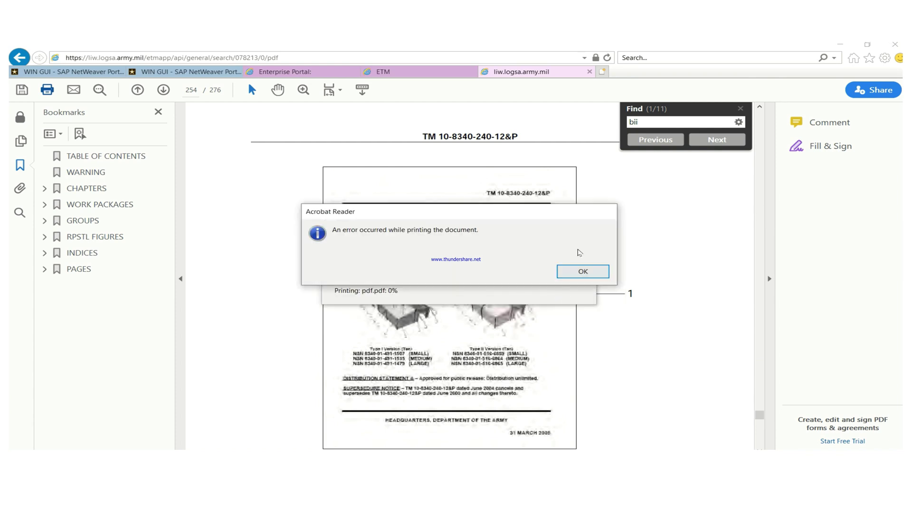
{"action": "left_click", "coordinate": [578, 271]}
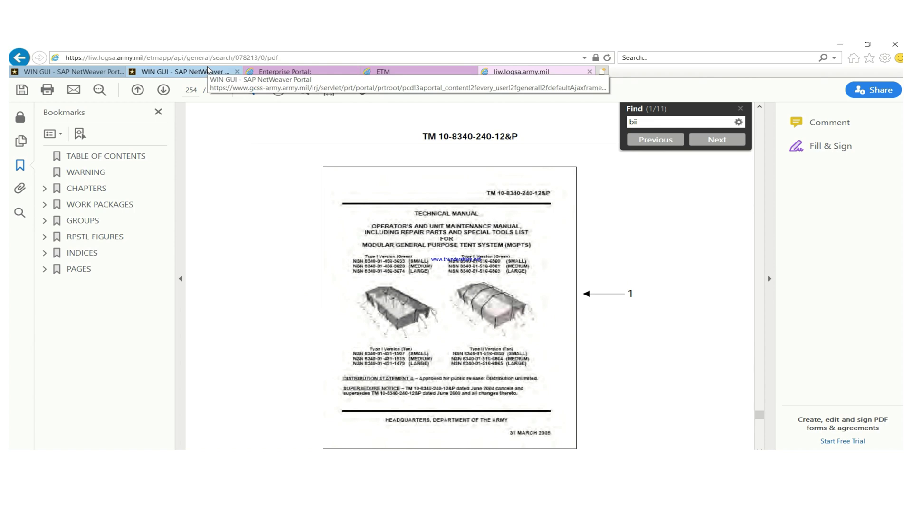
Check the WIN GUI, ETM search and manual PDF tabs, then return to the Welcome to AESIP dashboard.
{"action": "left_click", "coordinate": [208, 71]}
{"action": "left_click", "coordinate": [294, 71]}
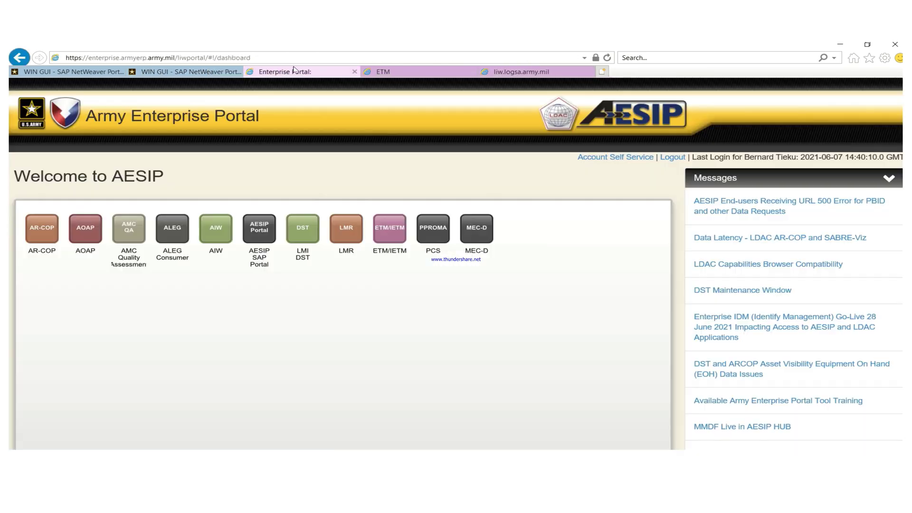
{"action": "left_click", "coordinate": [420, 70]}
{"action": "left_click", "coordinate": [535, 71]}
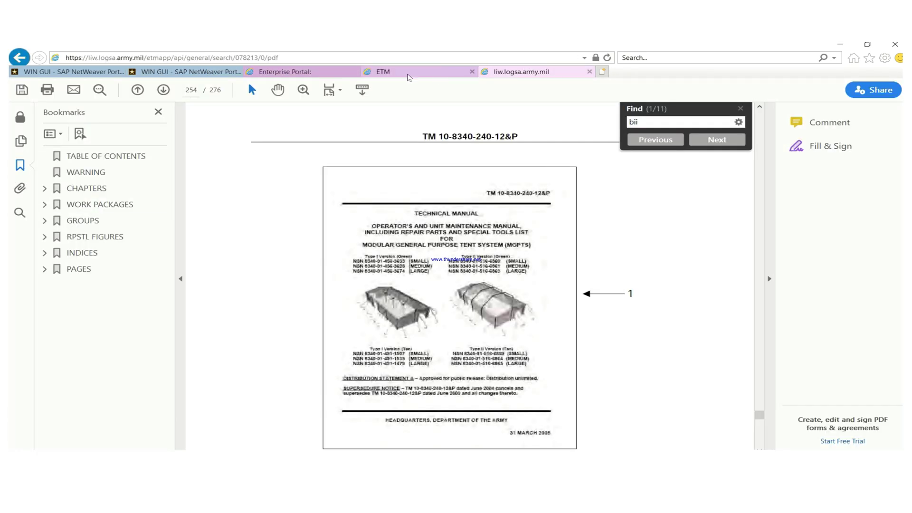
{"action": "left_click", "coordinate": [314, 75]}
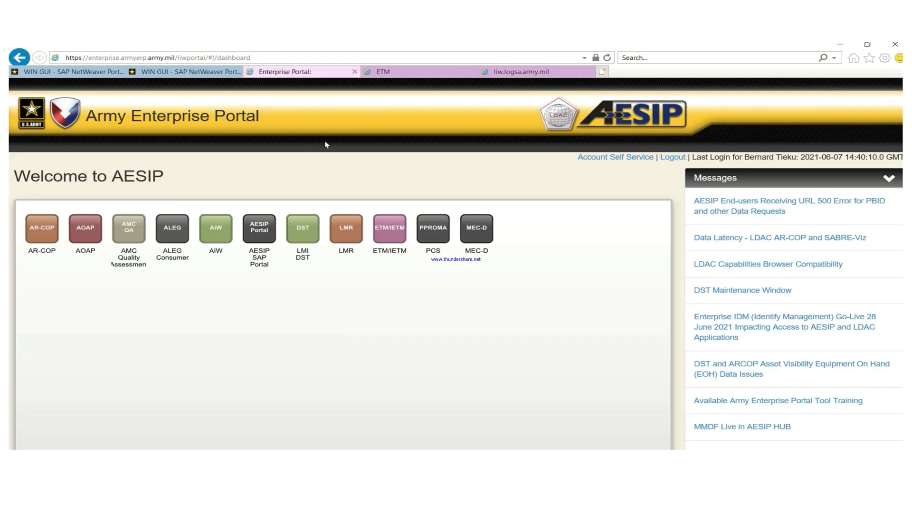